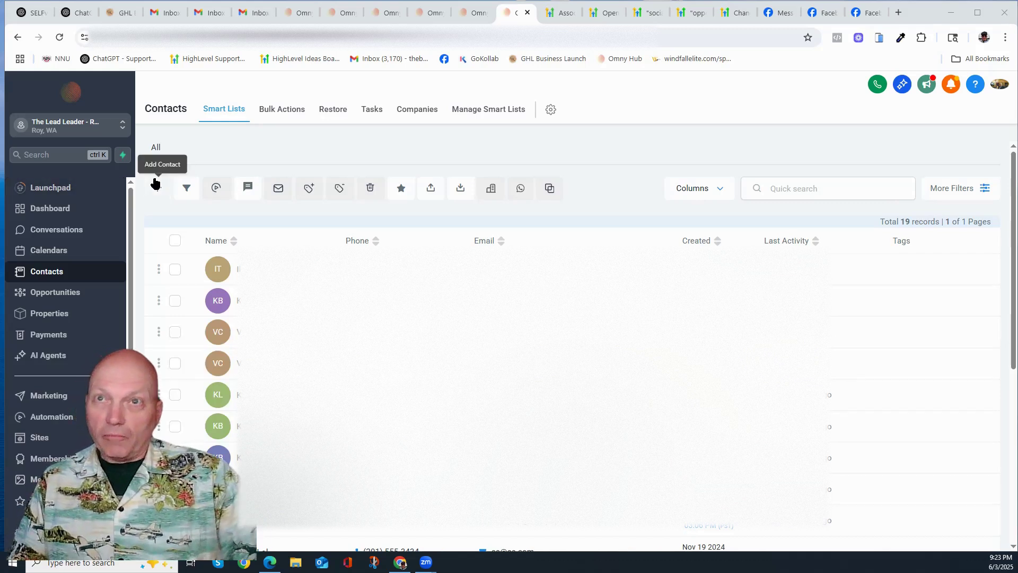
Step: Open and discard a new contact form, then dismiss the pipeline-change notice about selecting contacts
left_click(156, 187)
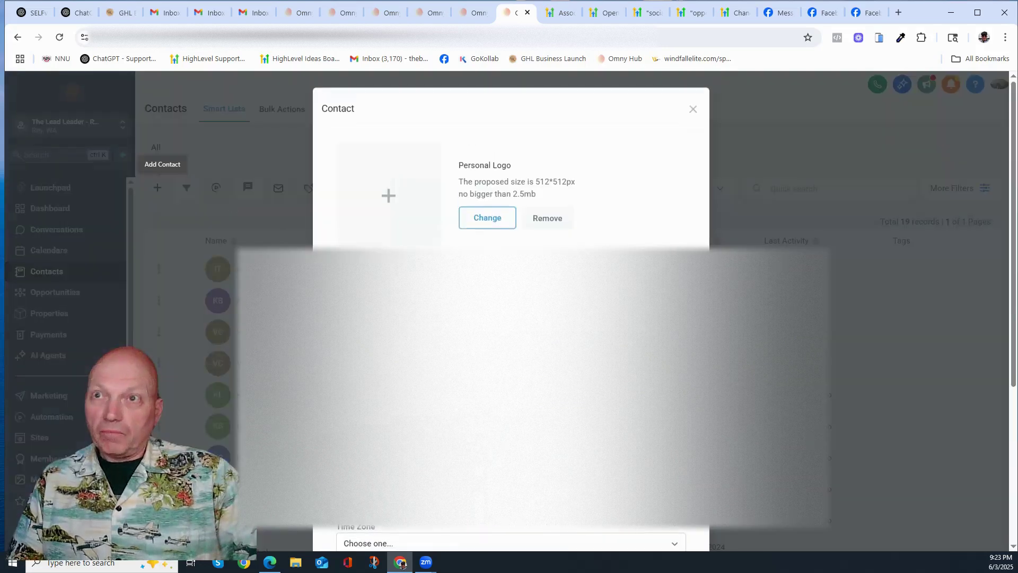
scroll(511, 328, "down", 5)
scroll(512, 329, "up", 5)
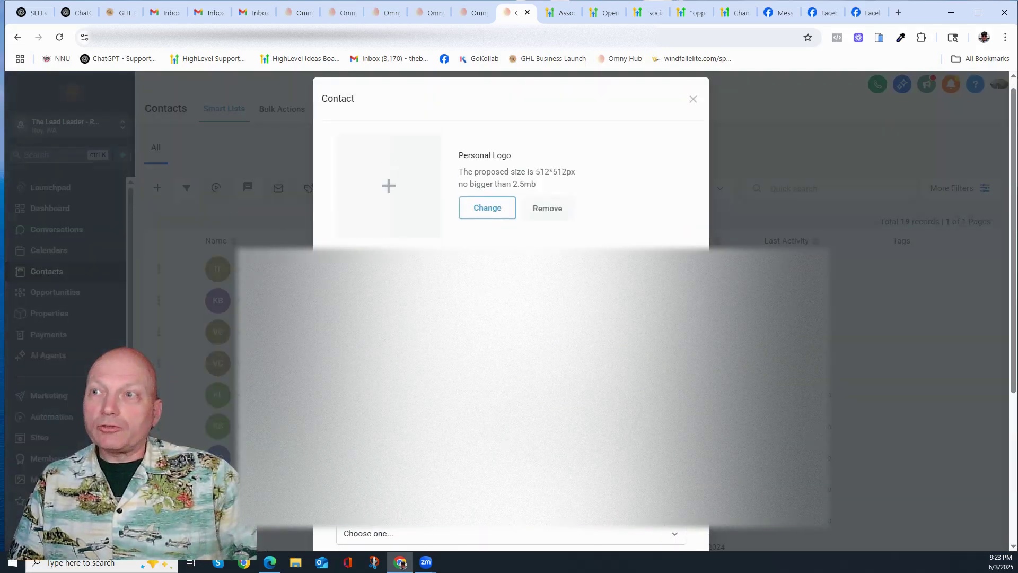
left_click(692, 100)
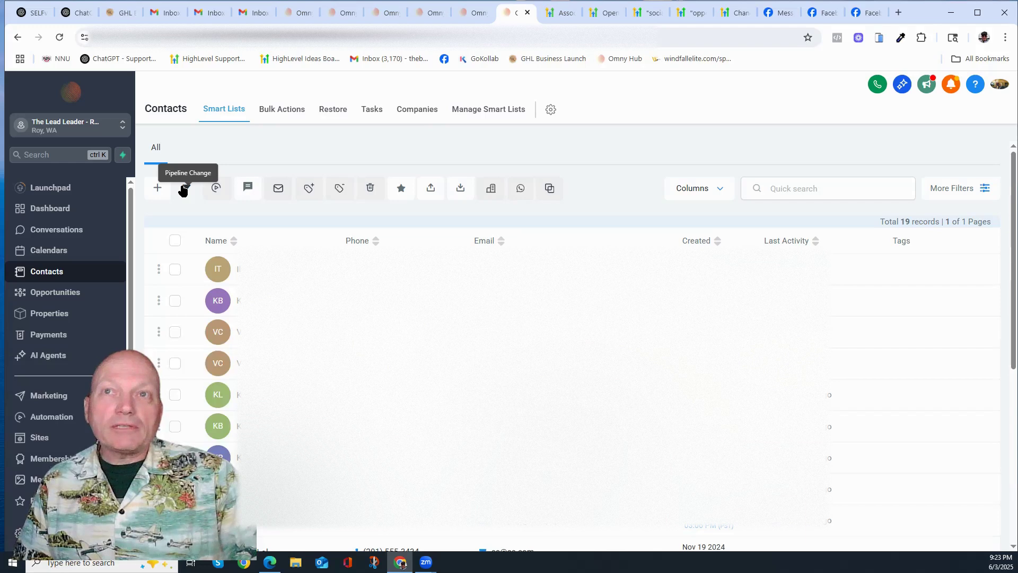
left_click(186, 189)
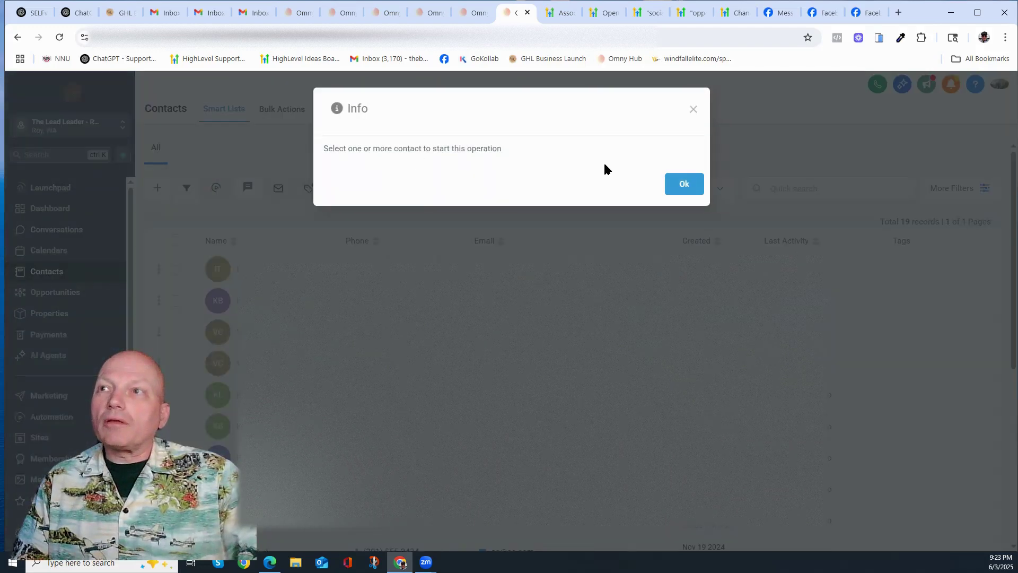
left_click(693, 109)
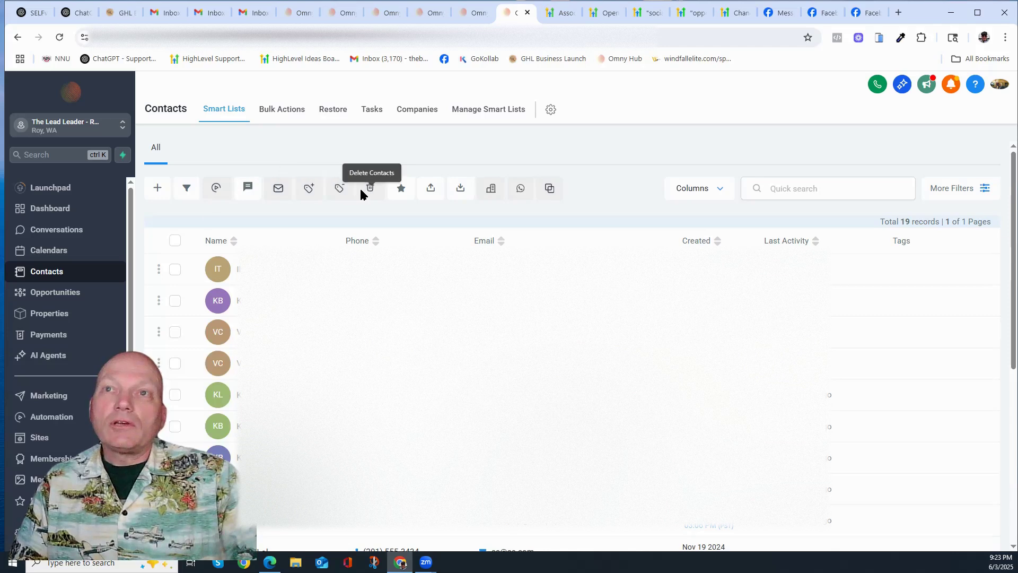
Step: Toggle the first contact's checkbox, dismiss the export notice, and open the contact import page
left_click(175, 269)
left_click(177, 271)
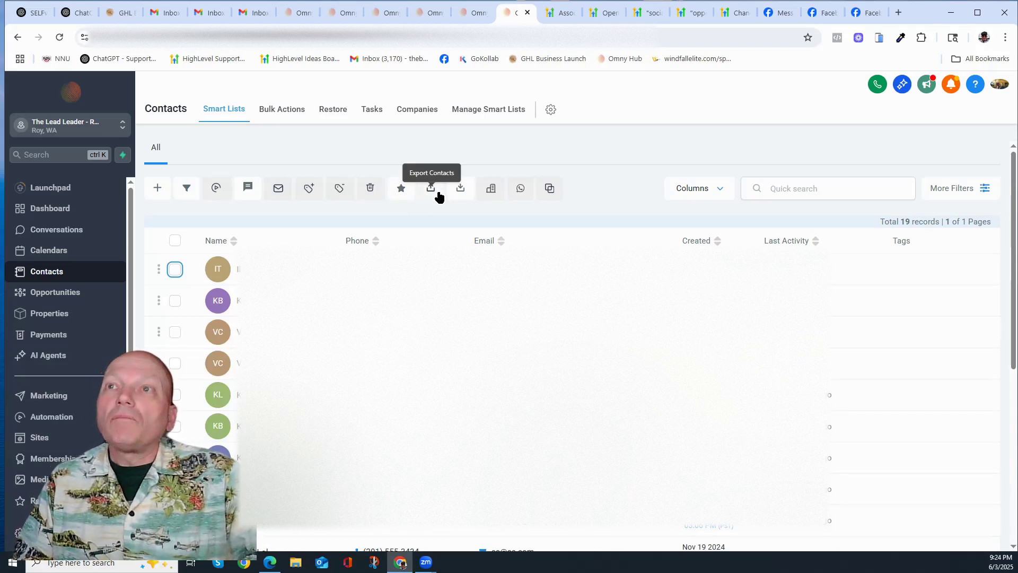
left_click(434, 194)
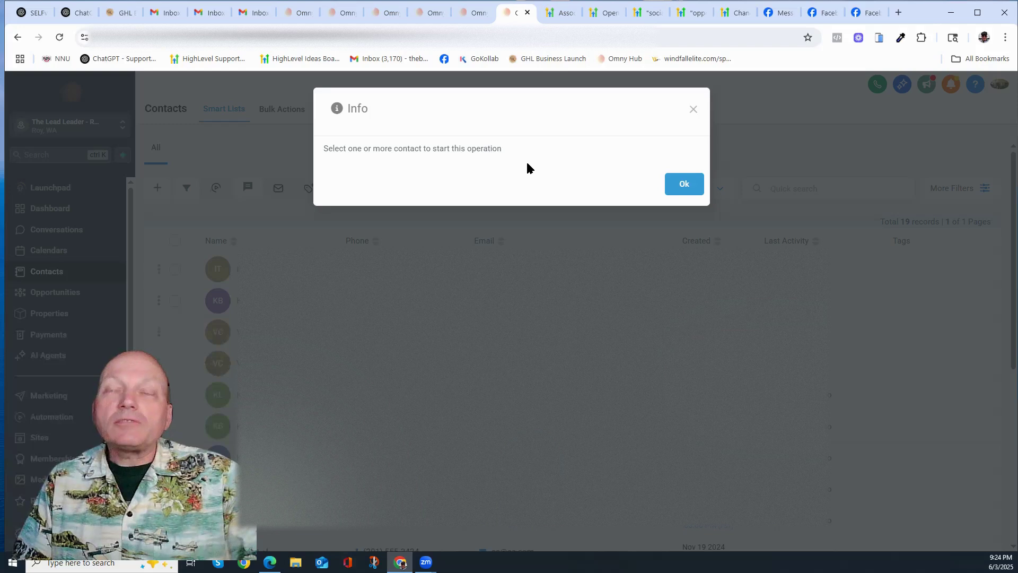
left_click(692, 109)
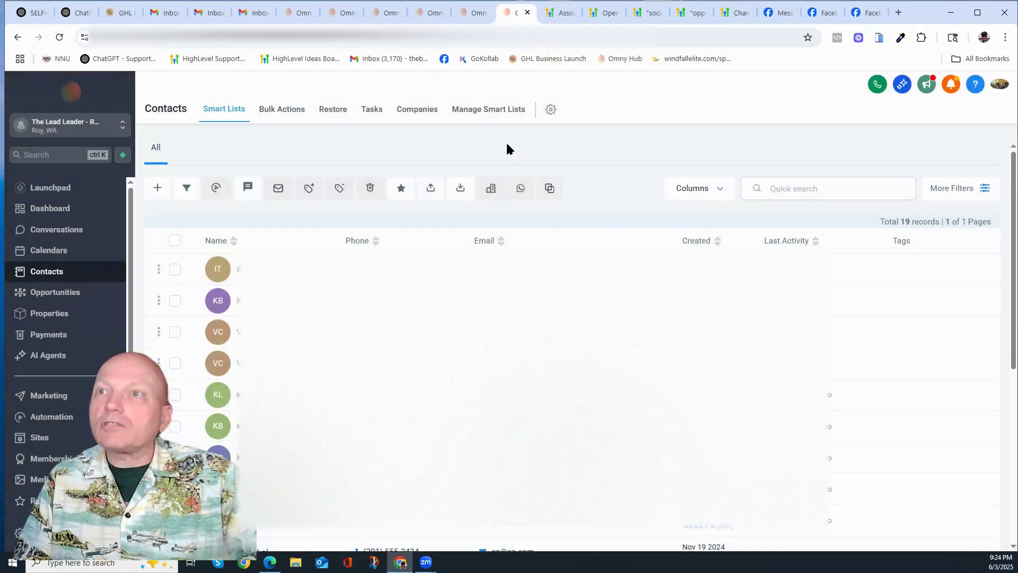
left_click(460, 189)
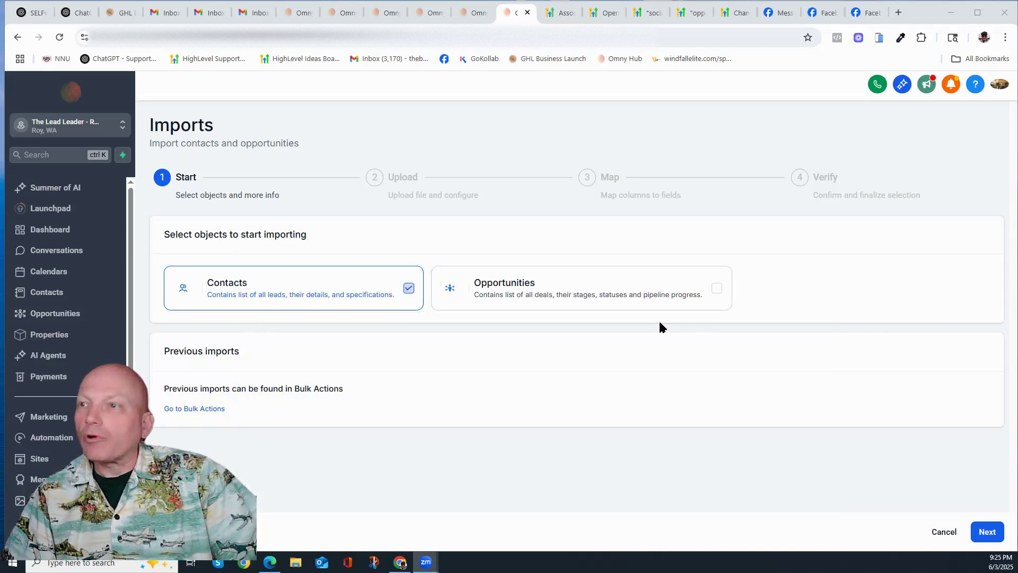
Step: Include Opportunities in the import, advance to the Upload step, then go back to Contacts
left_click(716, 288)
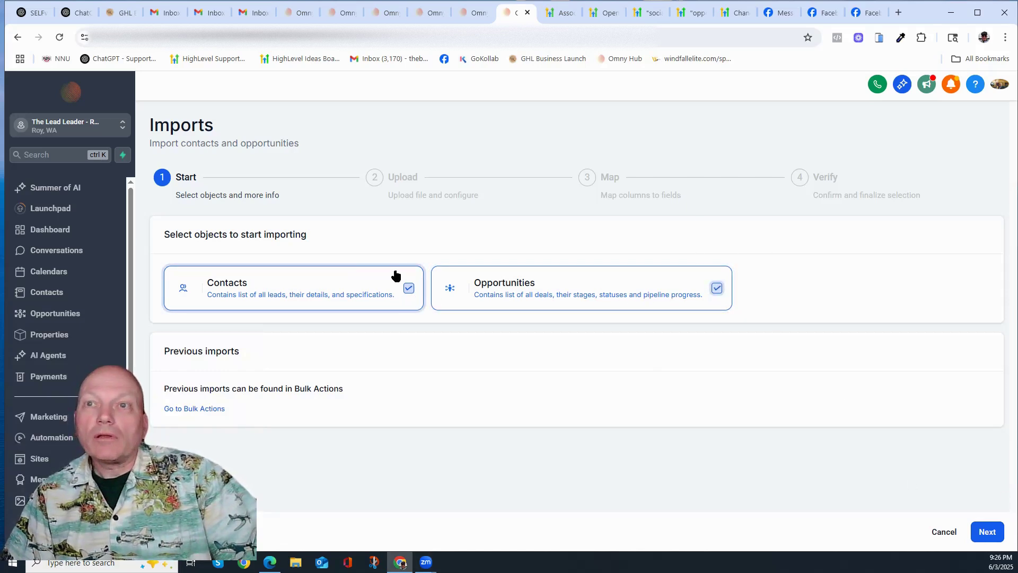
left_click(985, 531)
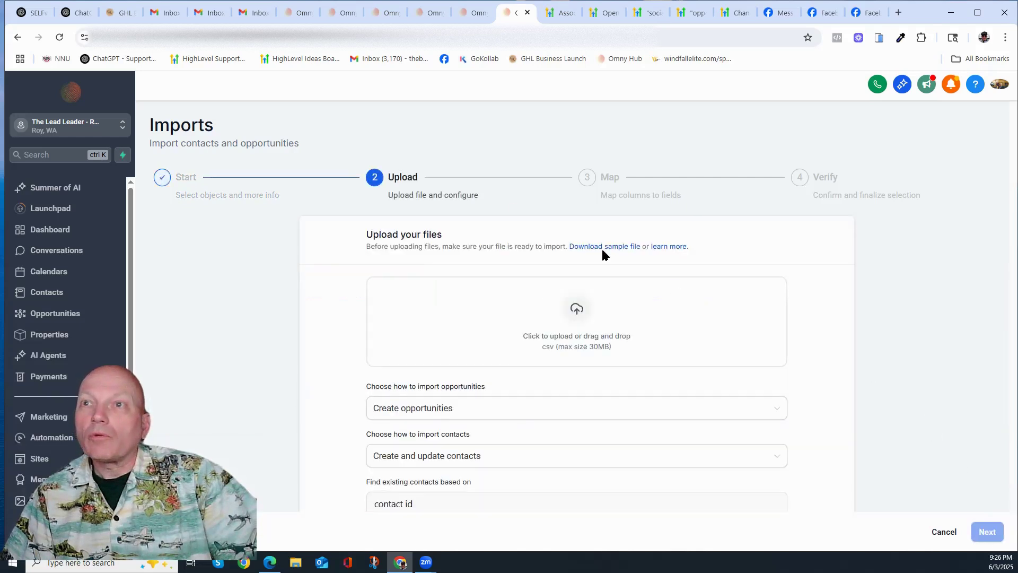
scroll(485, 318, "down", 1)
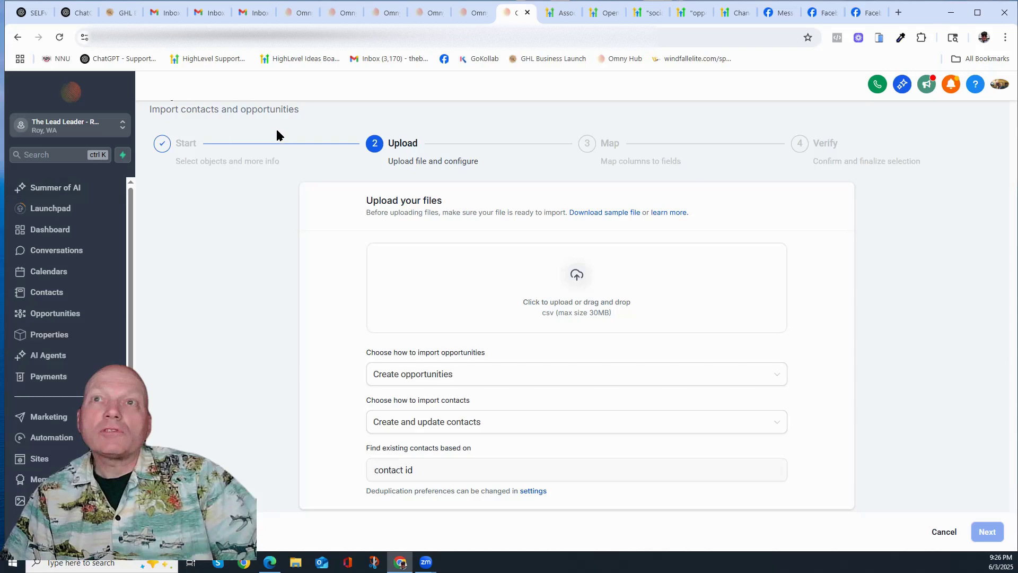
scroll(287, 154, "up", 1)
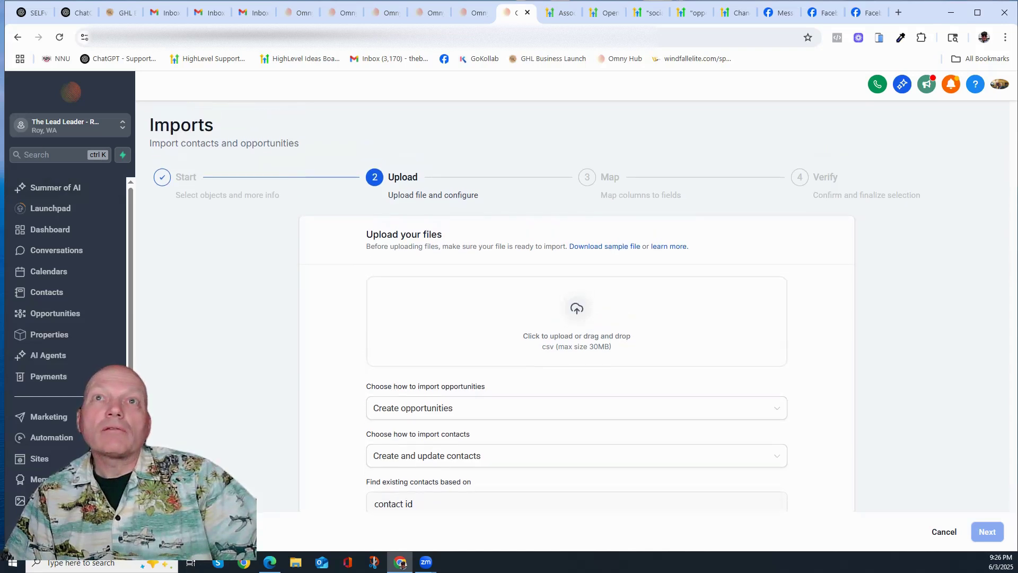
left_click(18, 37)
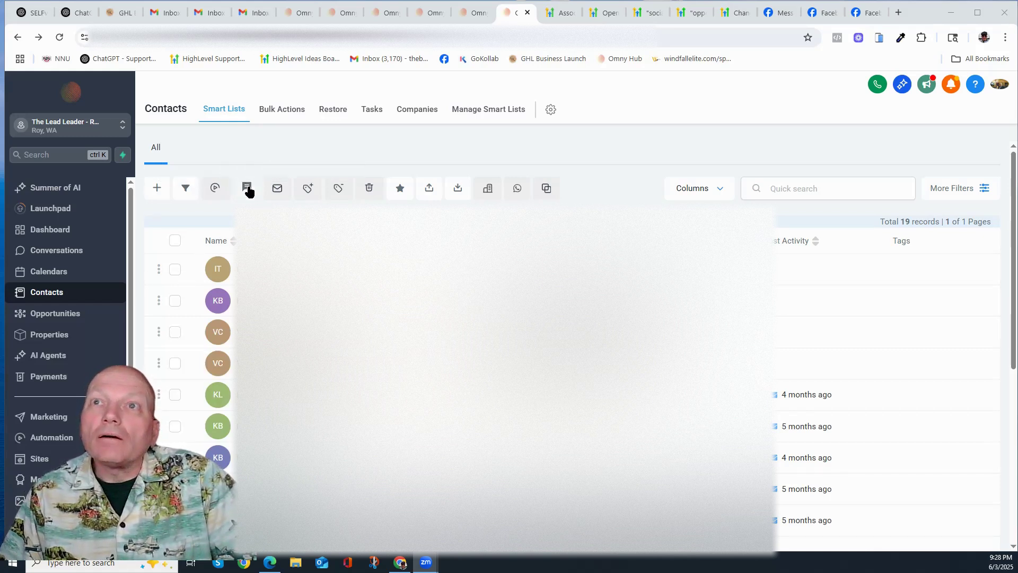
left_click(175, 241)
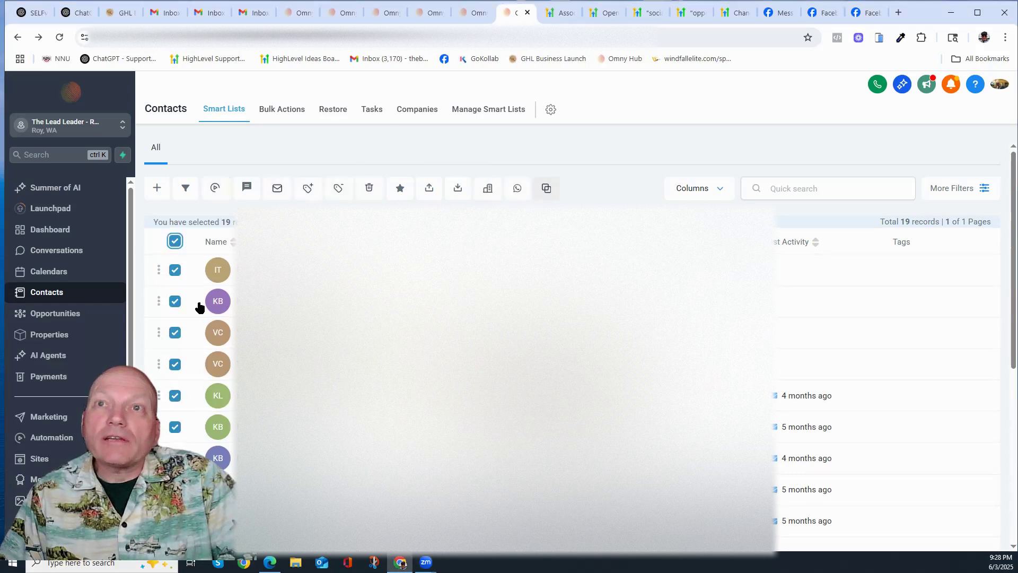
left_click(175, 241)
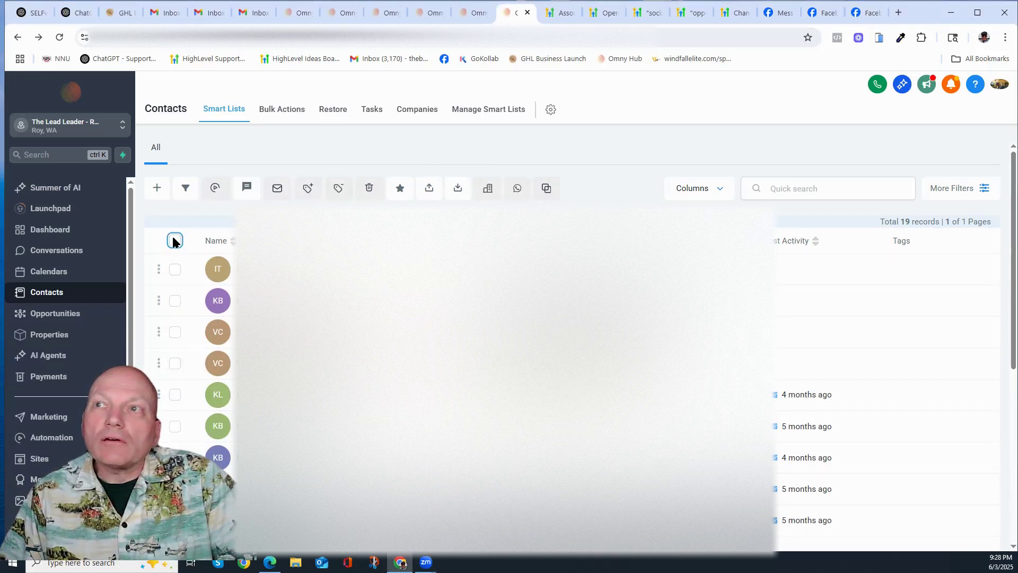
left_click(175, 242)
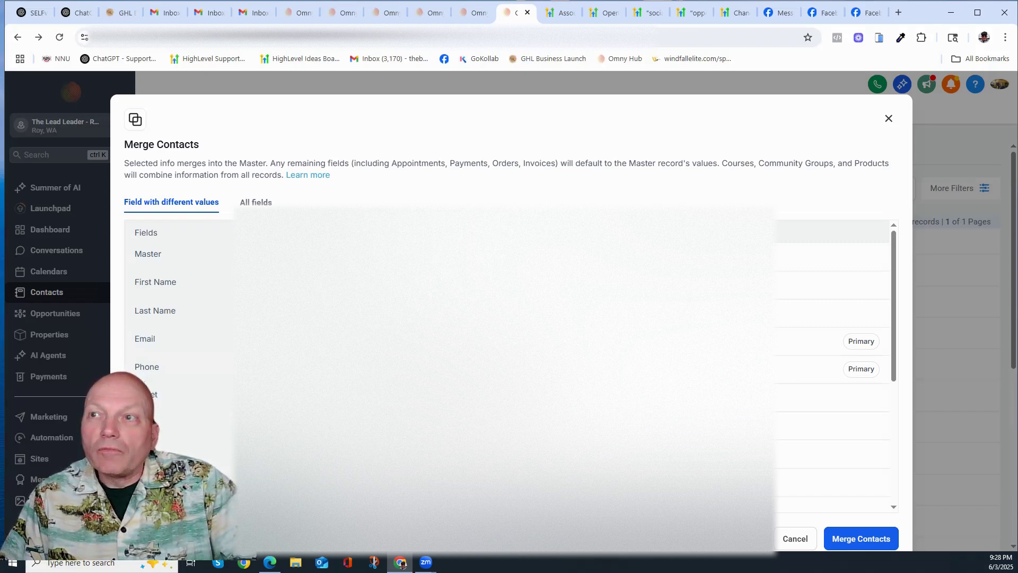
left_click(855, 342)
left_click(863, 370)
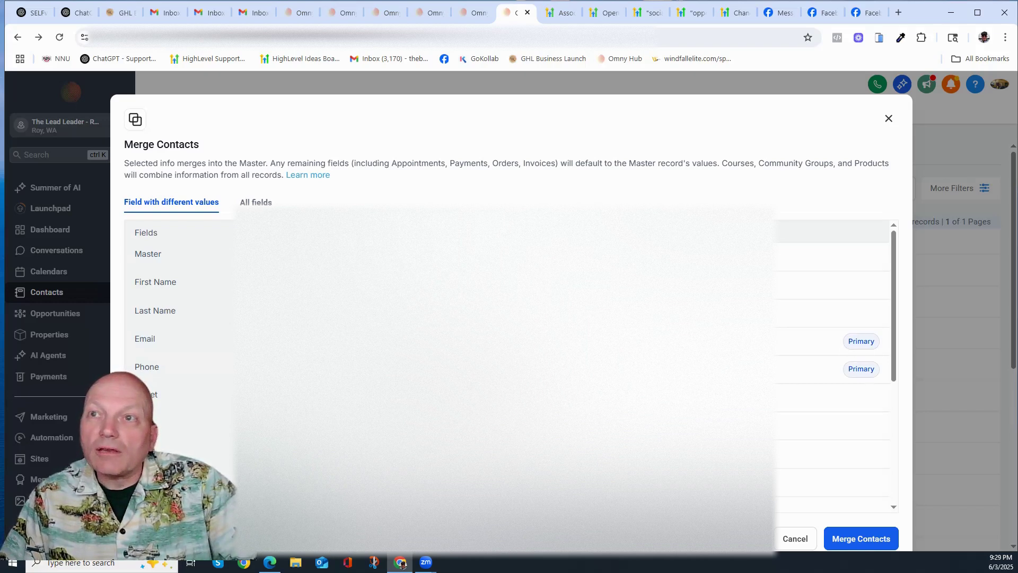
scroll(832, 366, "down", 10)
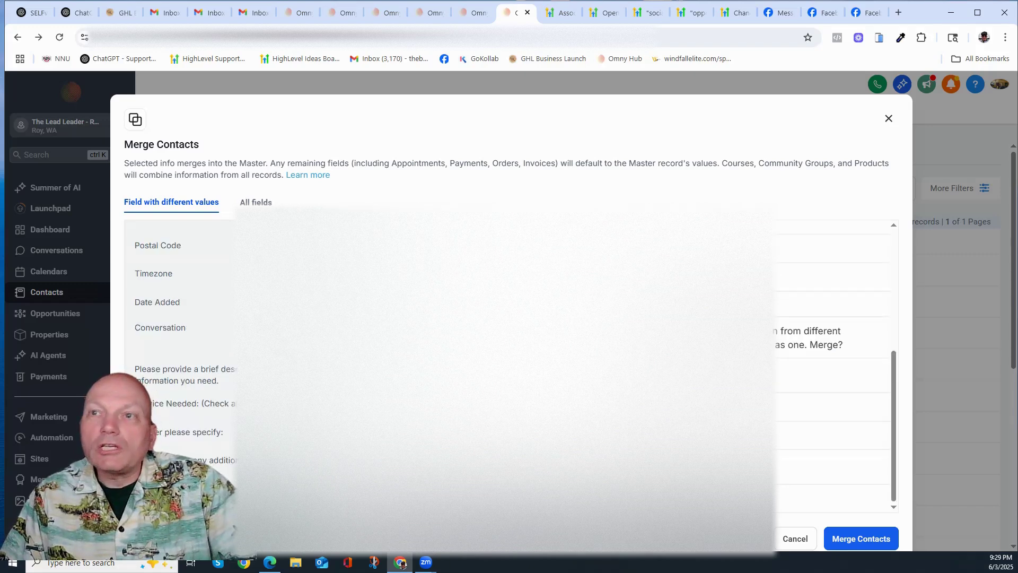
scroll(509, 366, "up", 10)
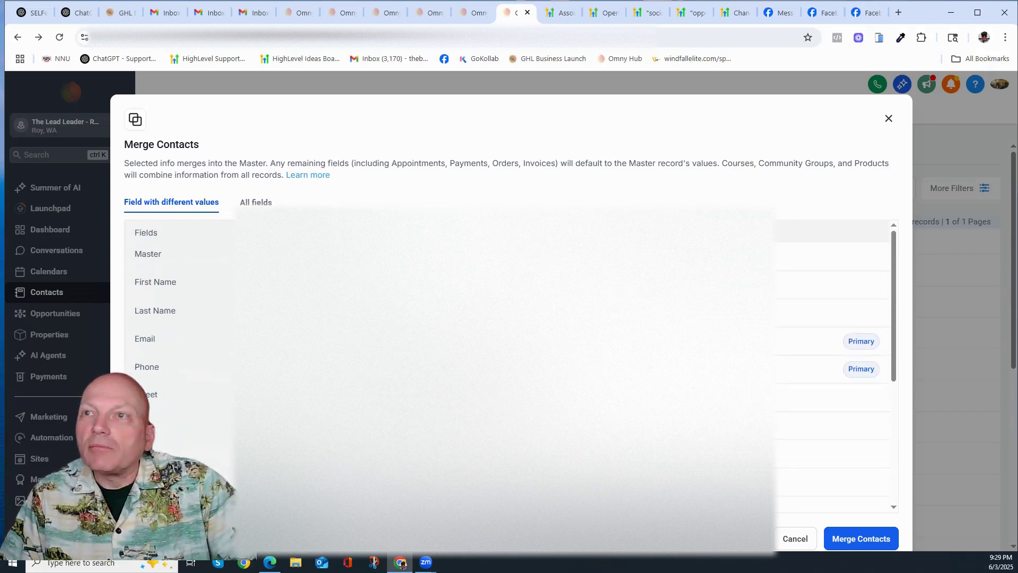
left_click(796, 539)
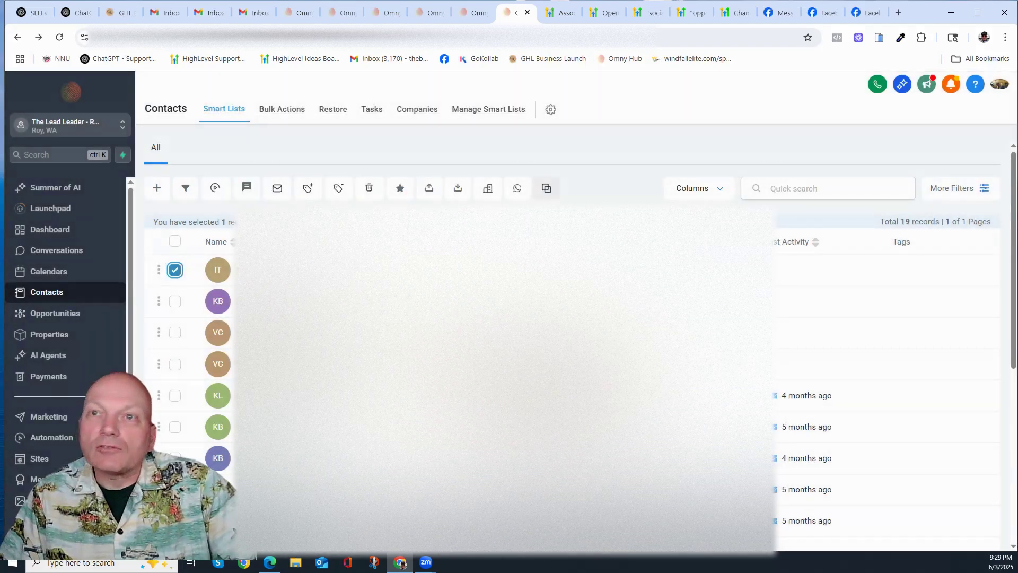
left_click(175, 270)
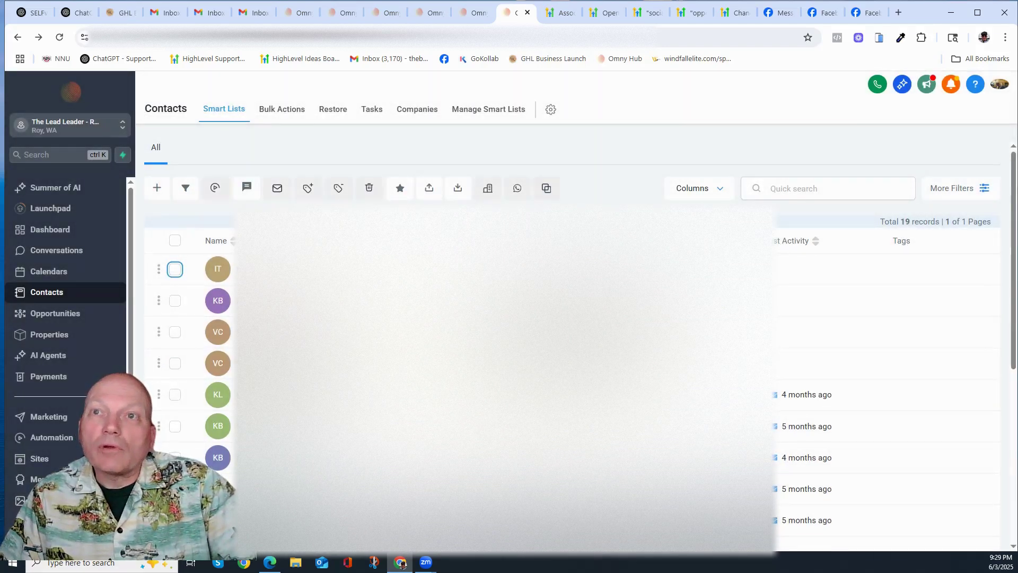
left_click(175, 301)
left_click(175, 270)
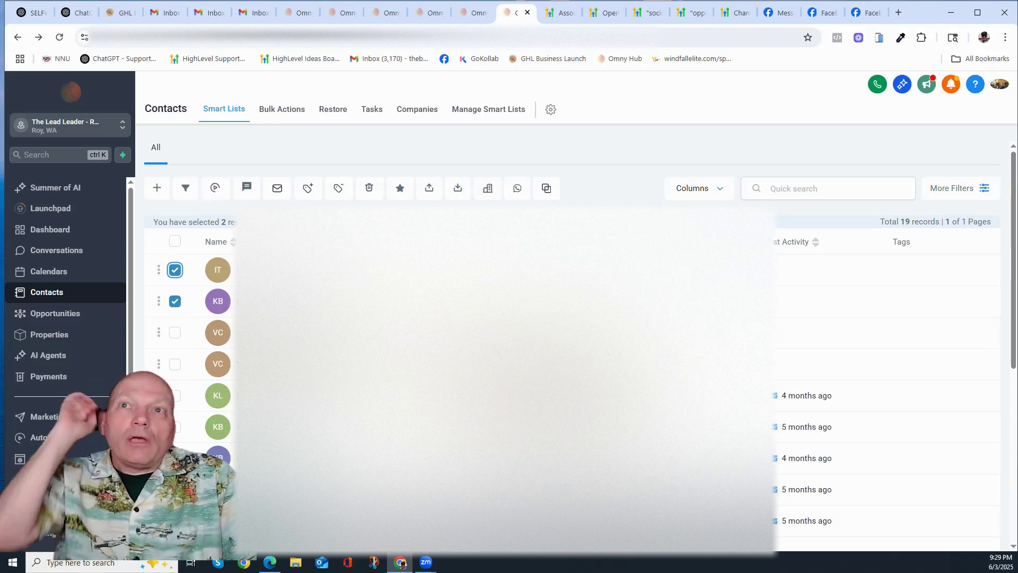
left_click(175, 270)
left_click(174, 301)
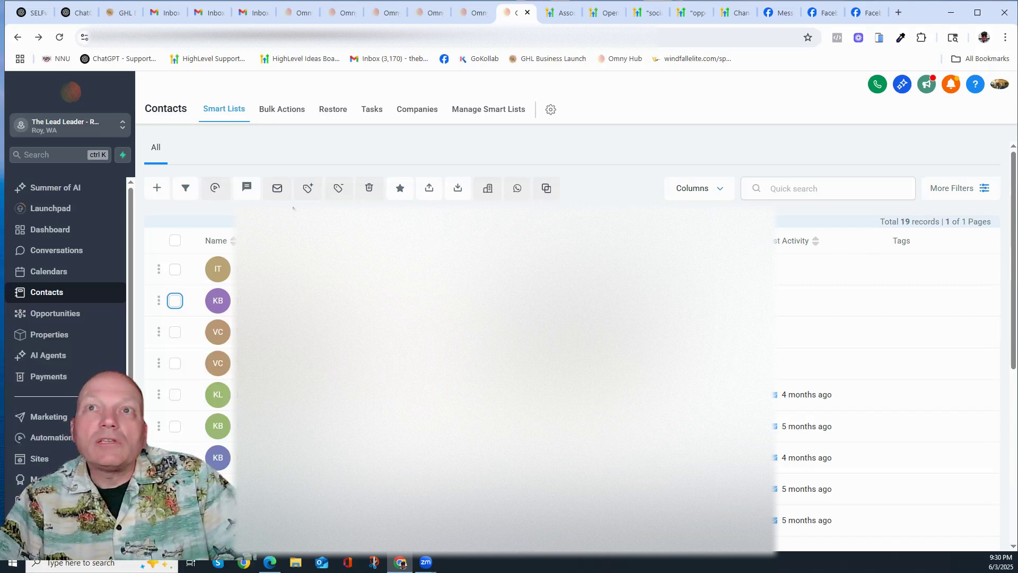
Step: Apply a More Filters condition of Company Name 'Is not empty', then choose Save as smart list
left_click(982, 189)
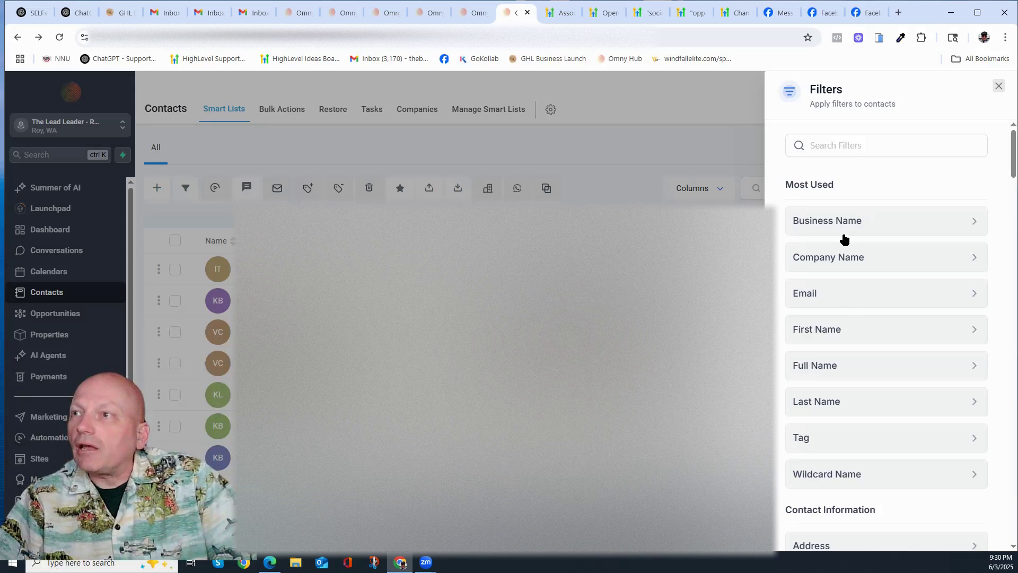
left_click(845, 256)
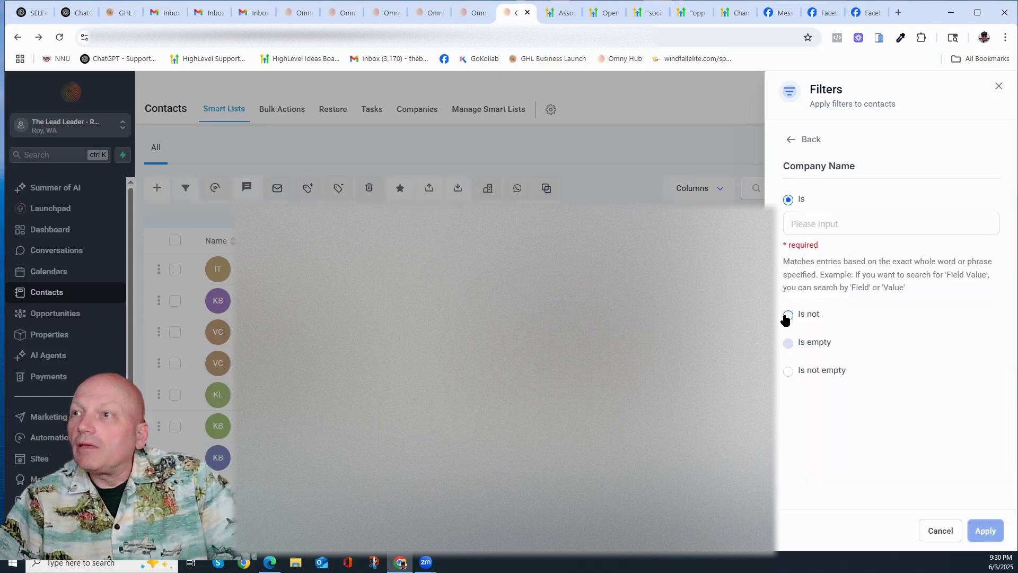
left_click(788, 371)
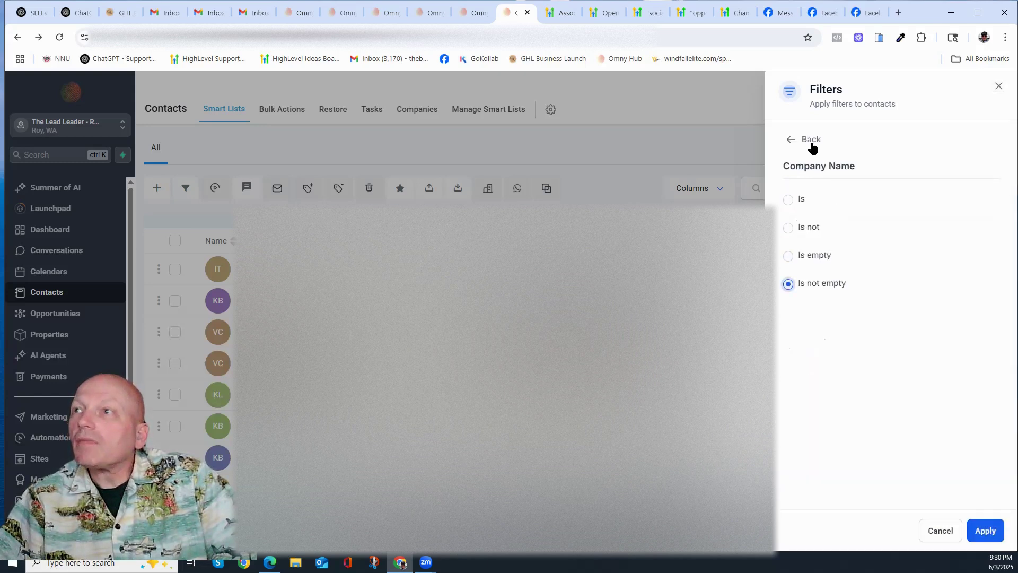
left_click(984, 533)
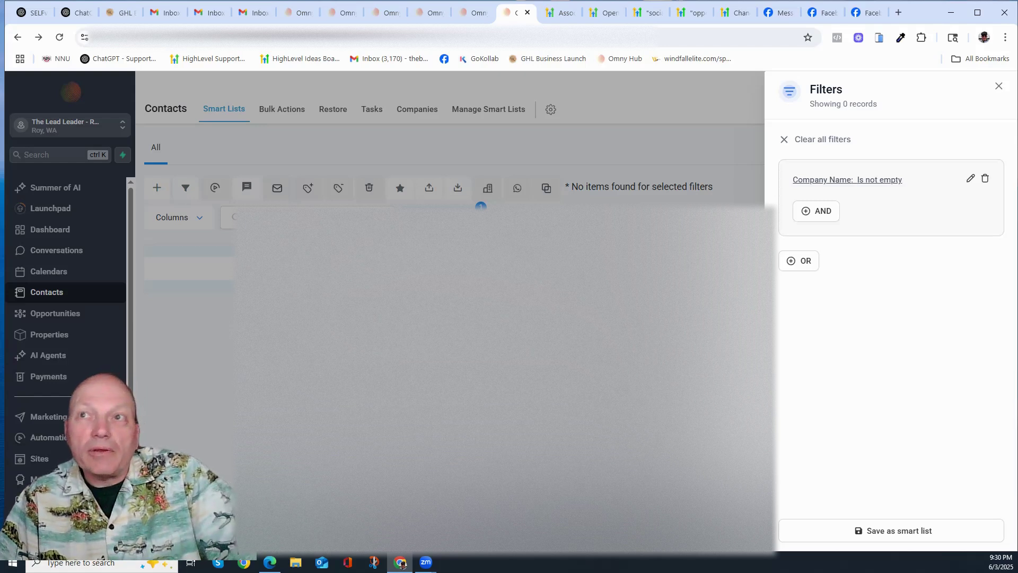
left_click(923, 530)
Step: Name the new smart list 'Company', save it, and return to the All list
left_click(476, 175)
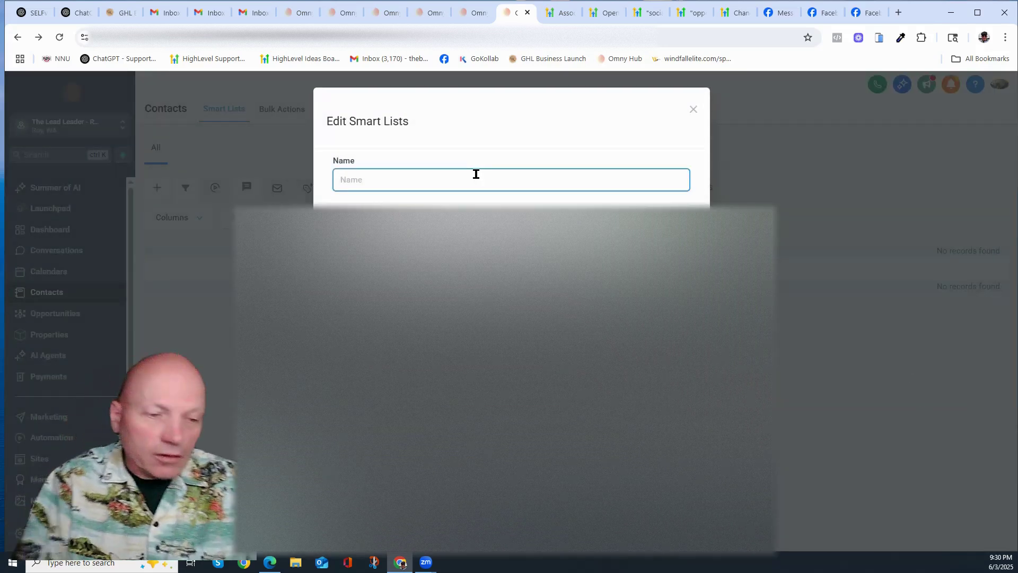
type("Company")
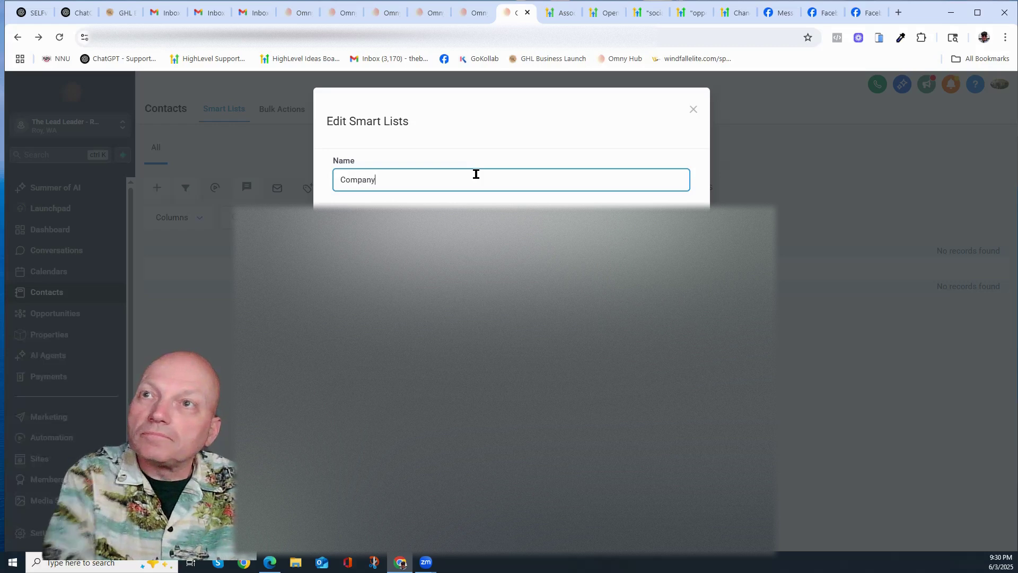
key("Return")
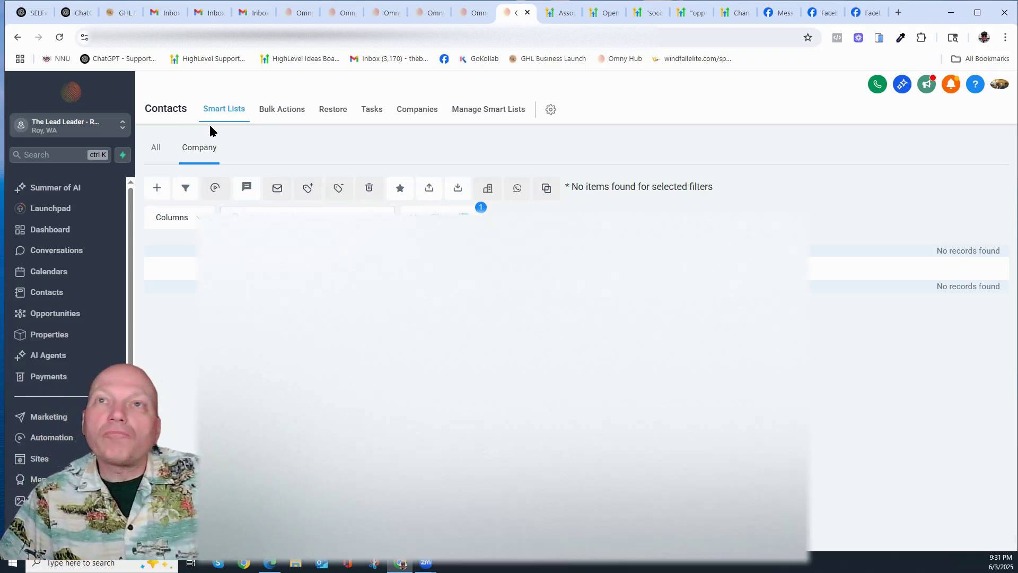
left_click(156, 149)
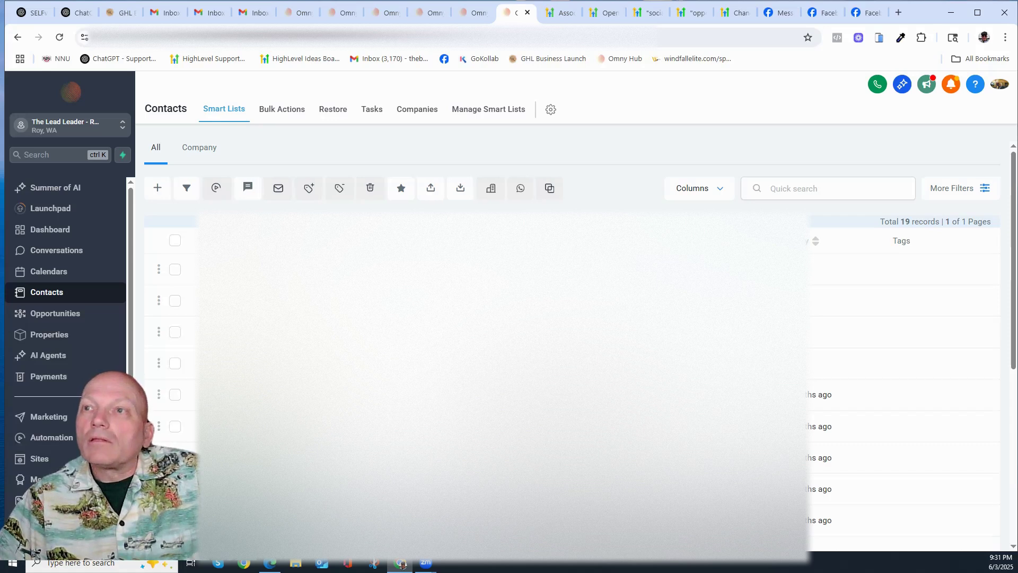
Step: Open a contact's record, scroll through its fields, view its Company tab, and reload the page
left_click(242, 301)
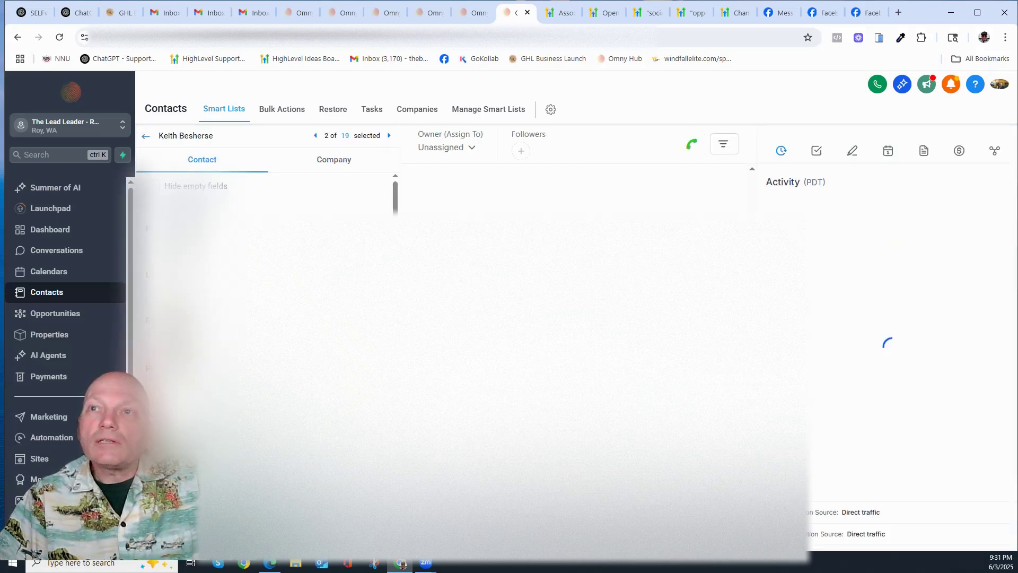
scroll(265, 340, "up", 4)
scroll(266, 340, "down", 5)
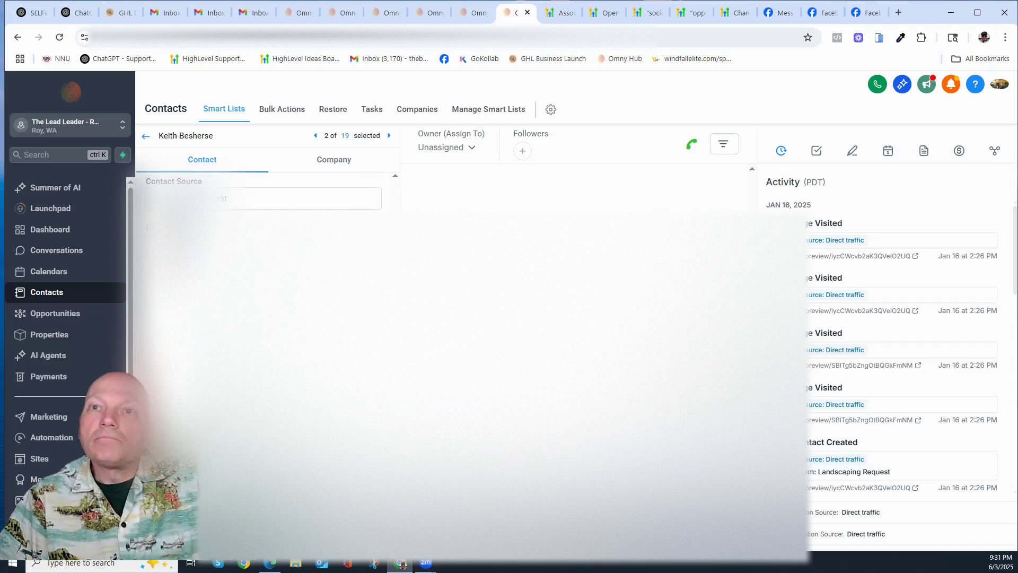
scroll(265, 340, "down", 2)
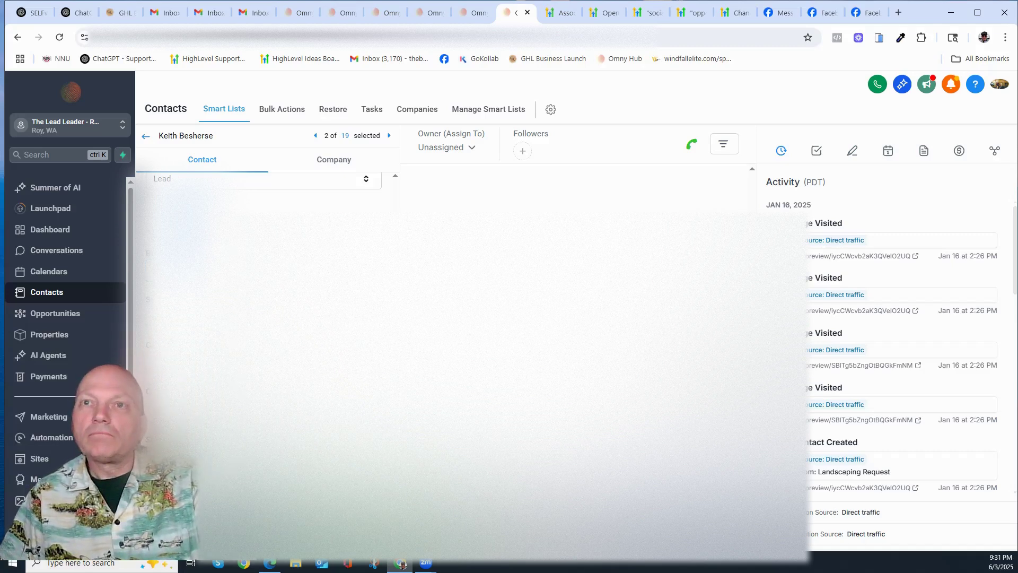
scroll(267, 345, "up", 7)
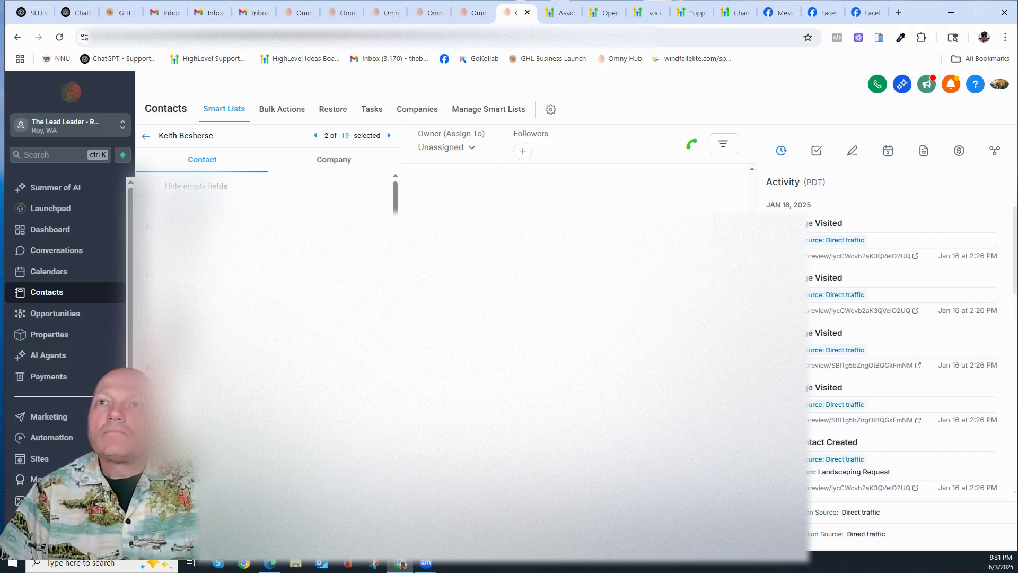
left_click(332, 162)
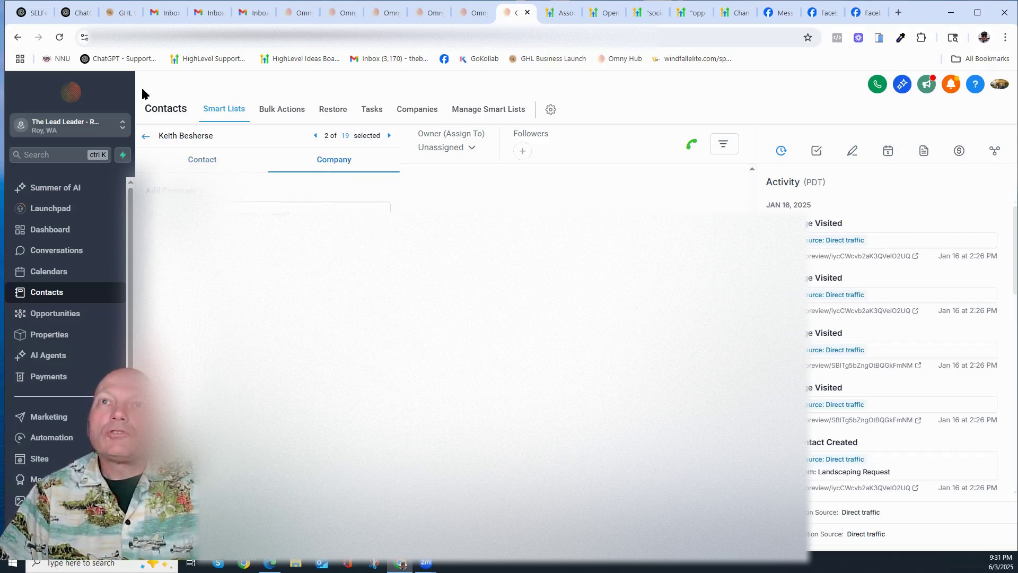
left_click(59, 37)
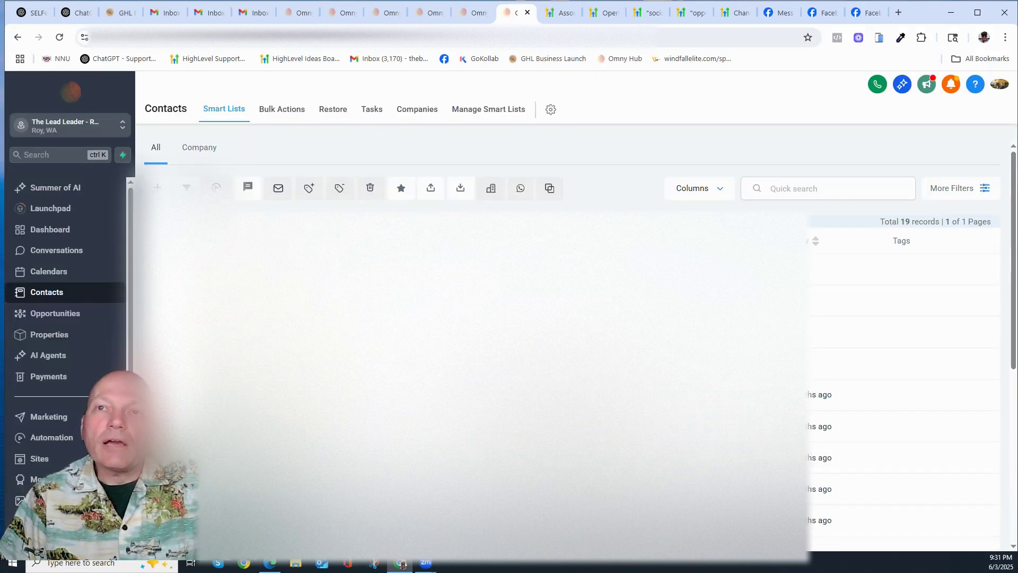
Step: Switch to the Company smart list, back to All, and close the Filters panel
double_click(211, 148)
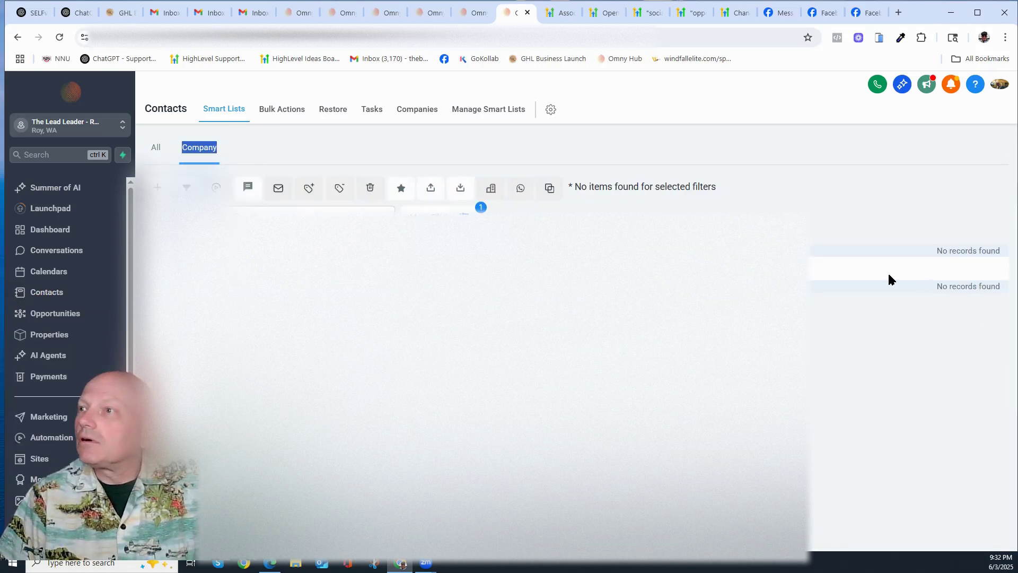
double_click(155, 148)
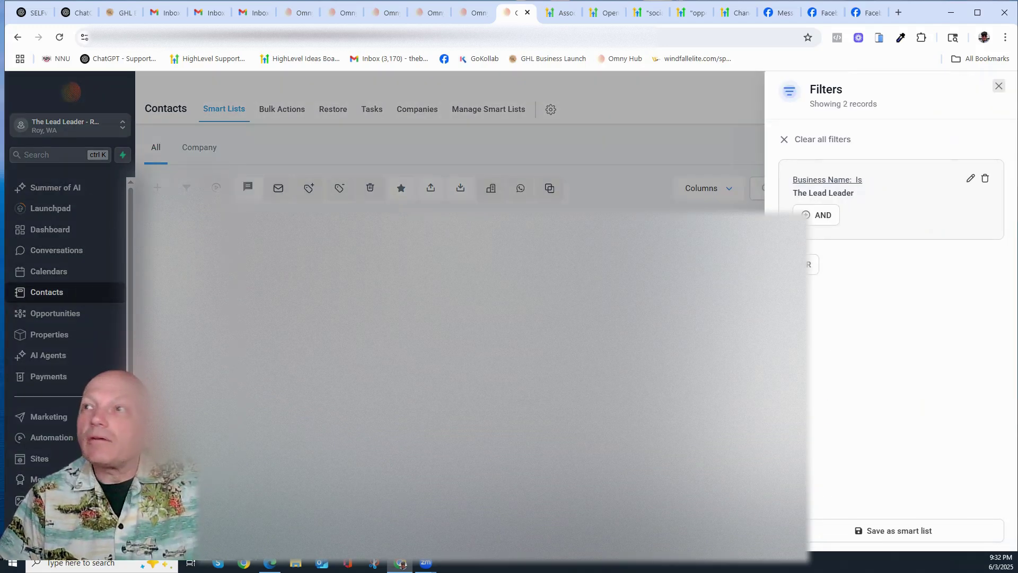
left_click(998, 86)
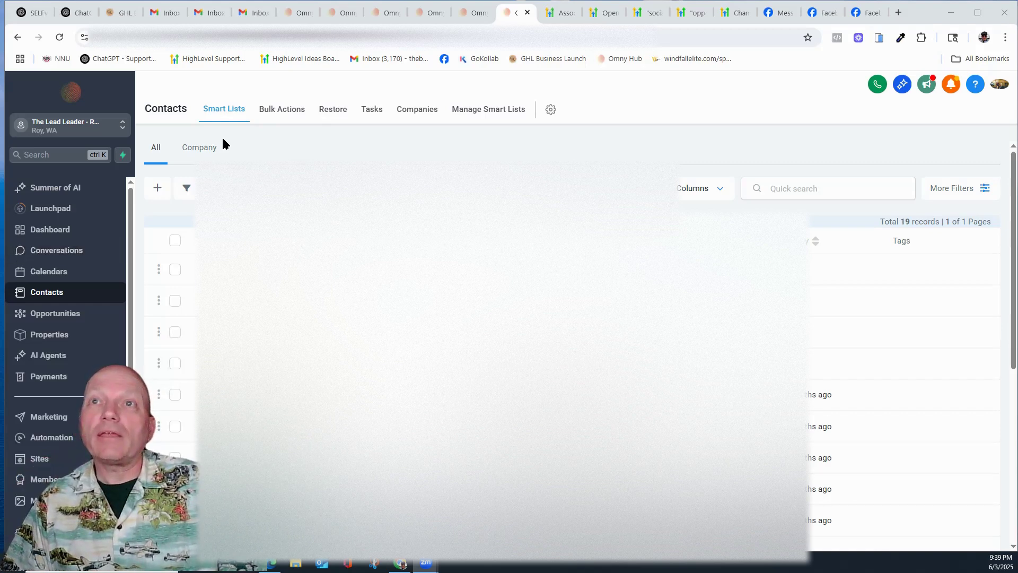
scroll(478, 318, "down", 10)
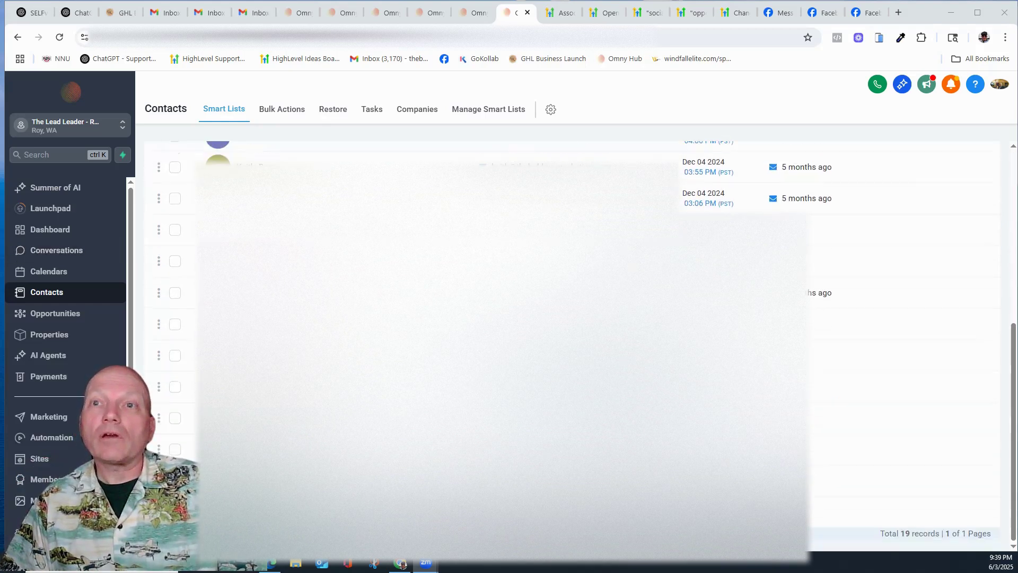
scroll(202, 152, "up", 10)
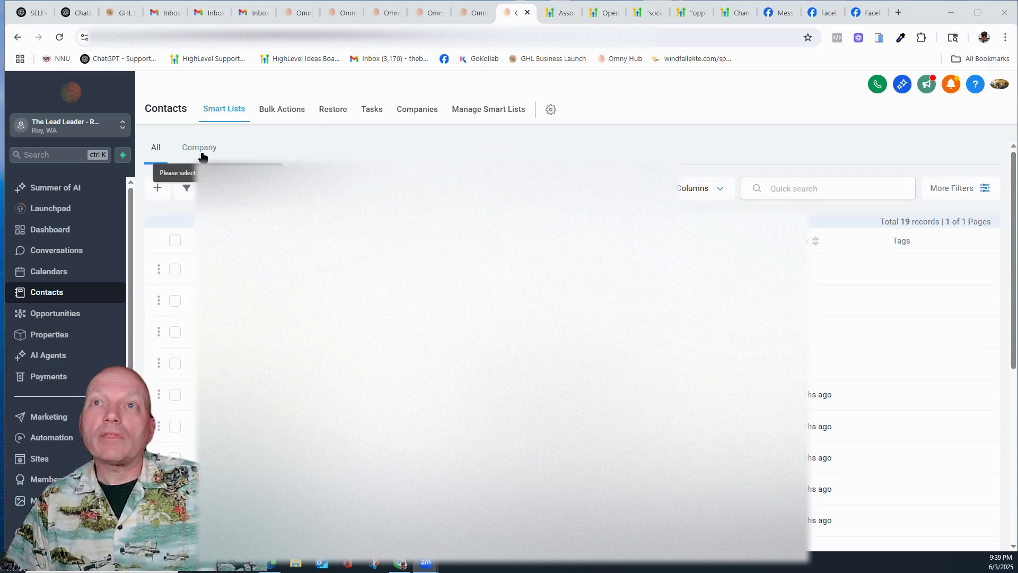
left_click(202, 150)
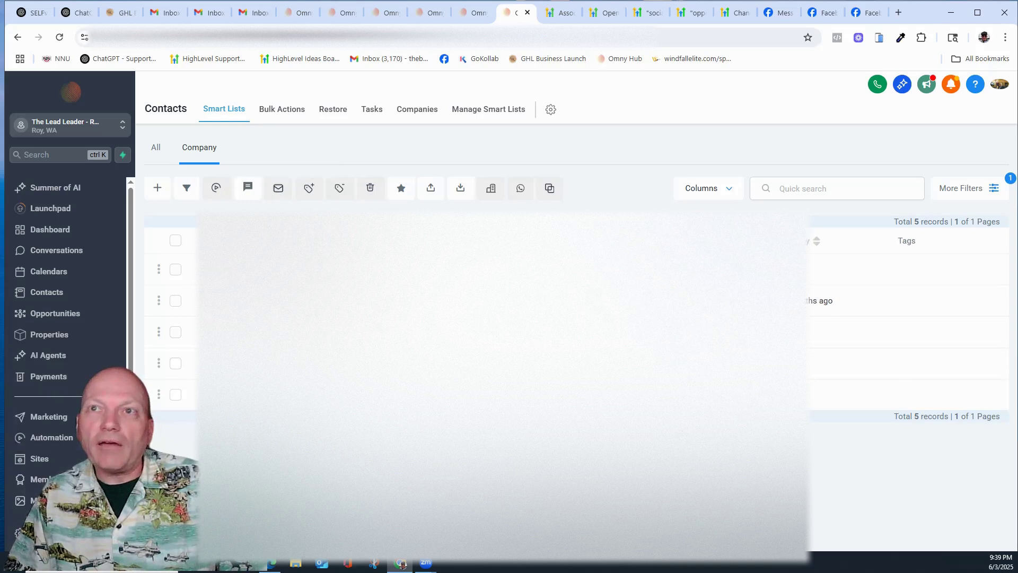
left_click(158, 153)
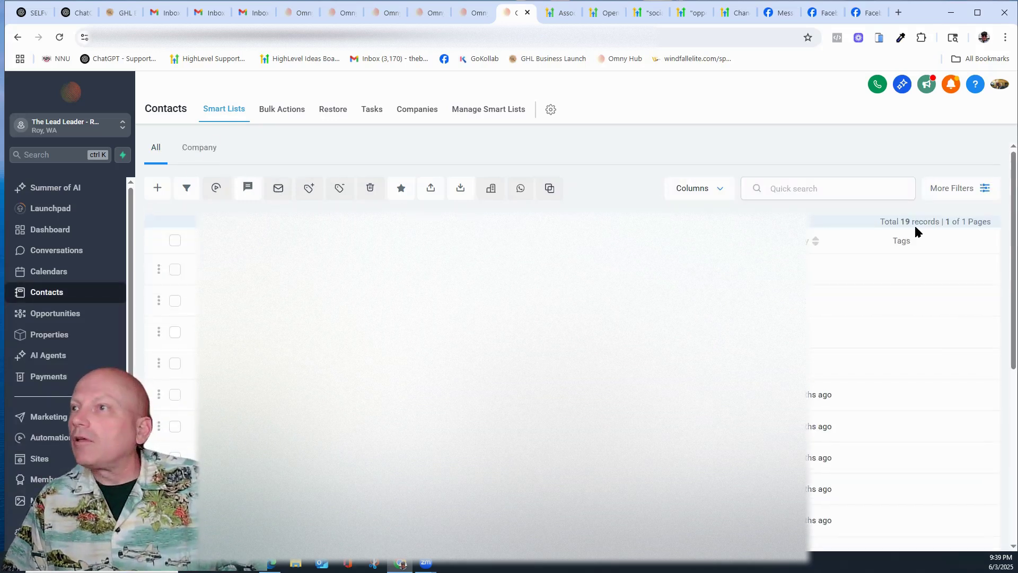
left_click(719, 192)
Step: Show the Company Name column, sort the table by it, then open the Company smart list
scroll(742, 347, "down", 3)
scroll(743, 348, "down", 2)
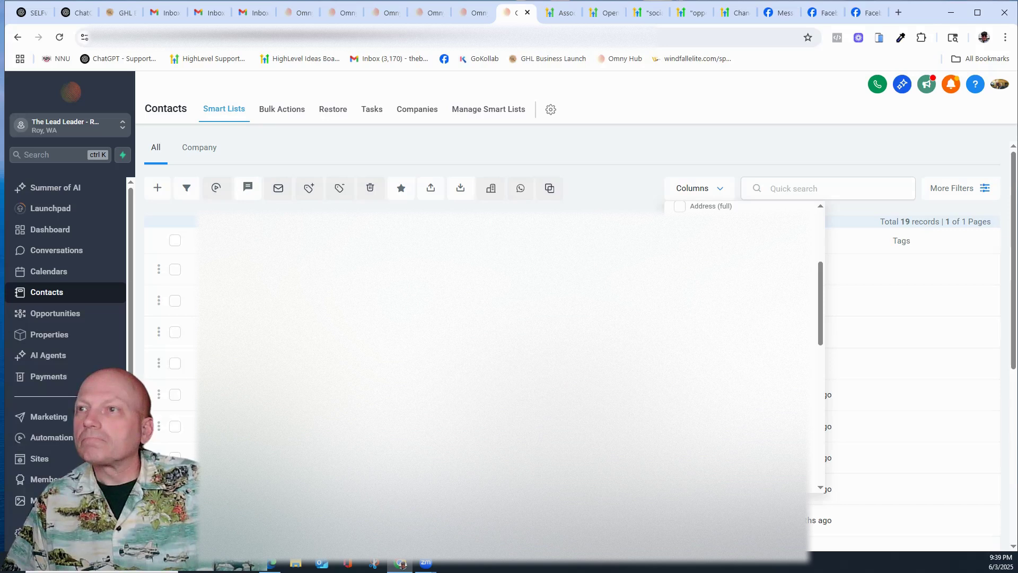
left_click(680, 263)
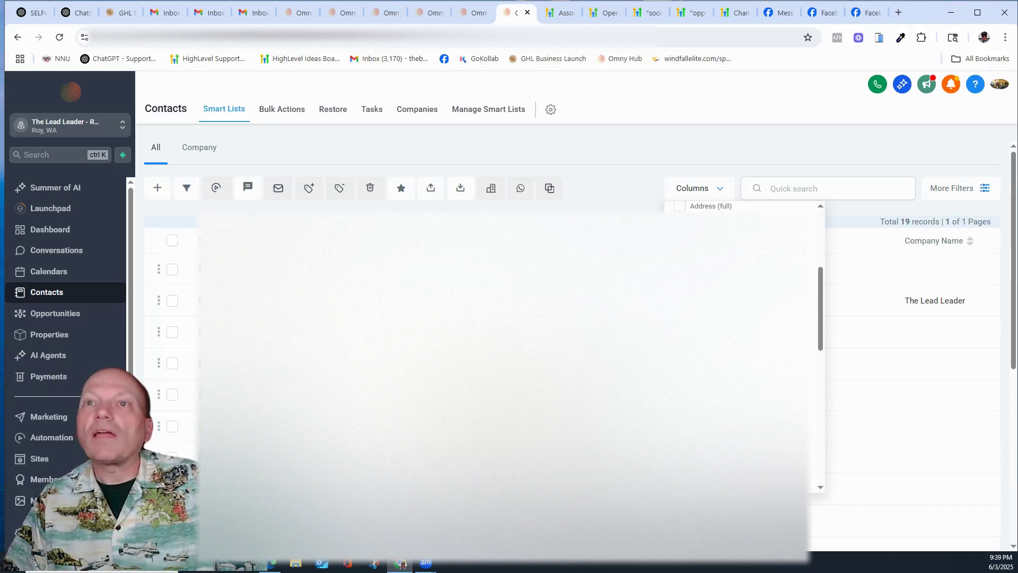
left_click(600, 178)
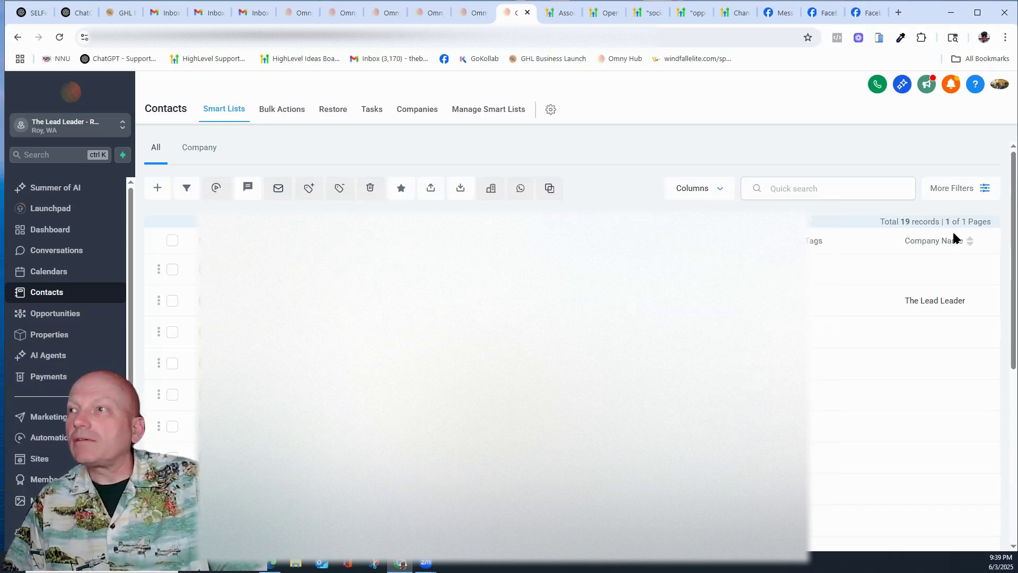
left_click(971, 241)
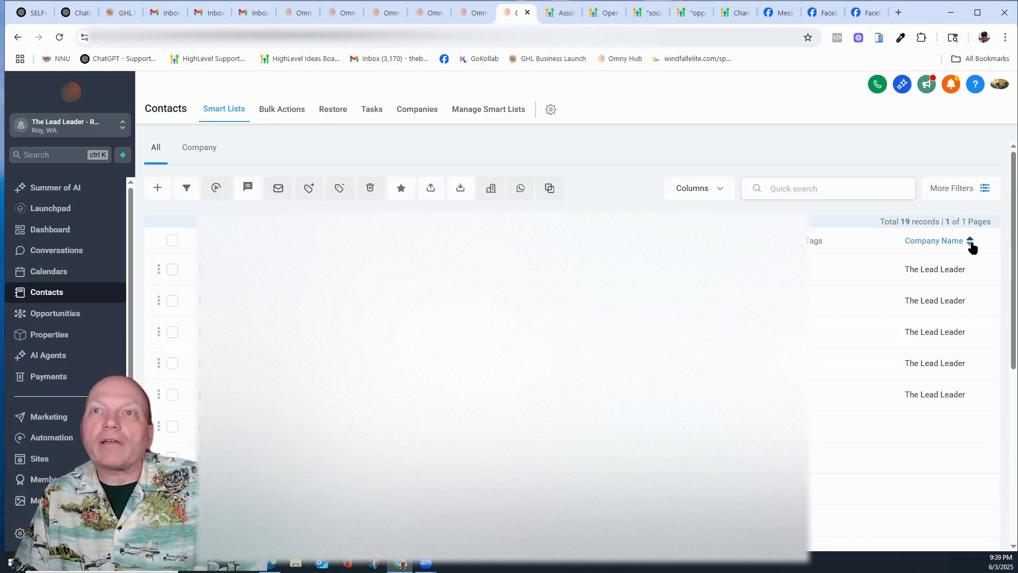
left_click(197, 157)
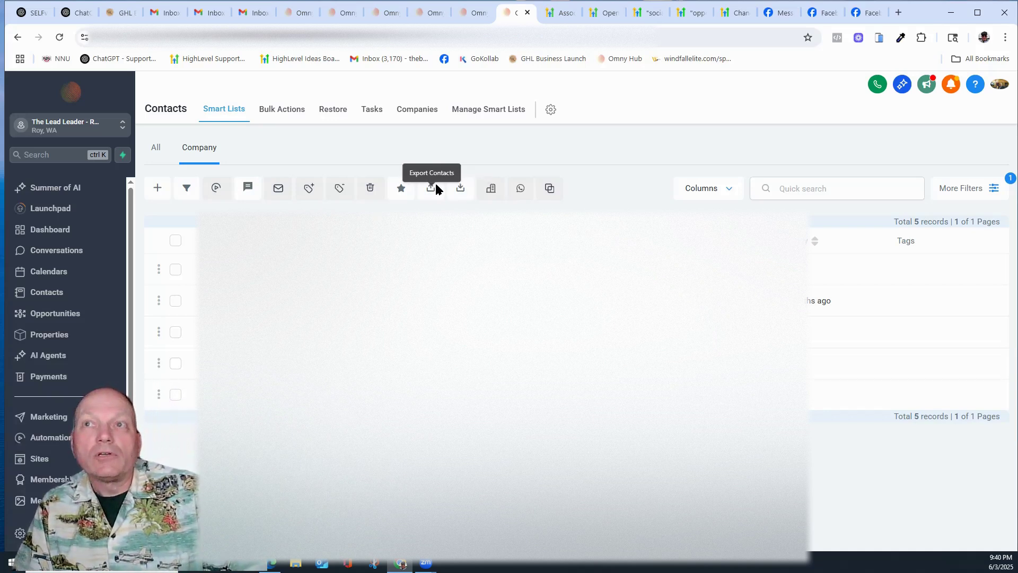
Step: Select all five contacts in the Company smart list, then return to the All list
double_click(402, 134)
left_click(175, 241)
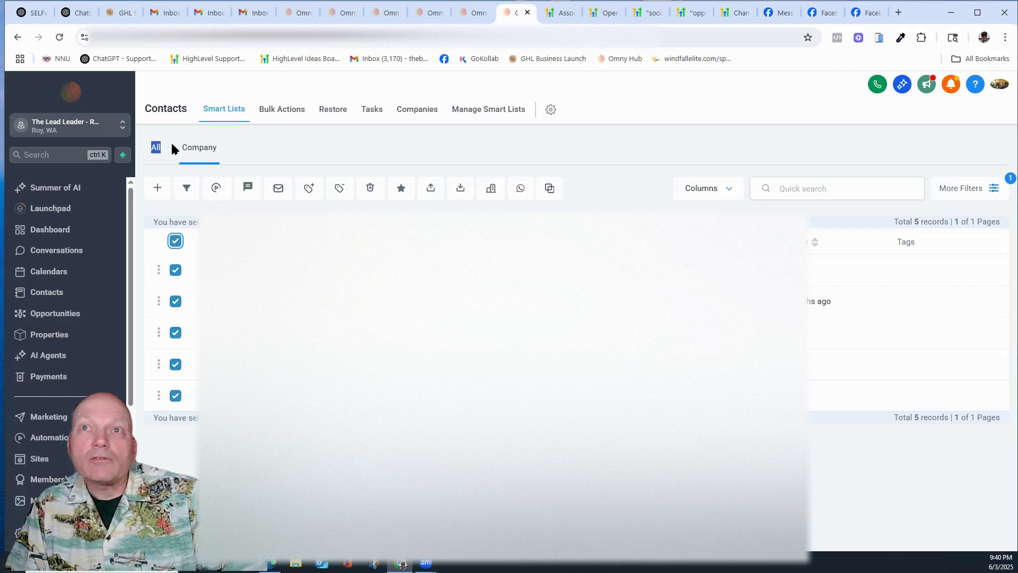
left_click(154, 150)
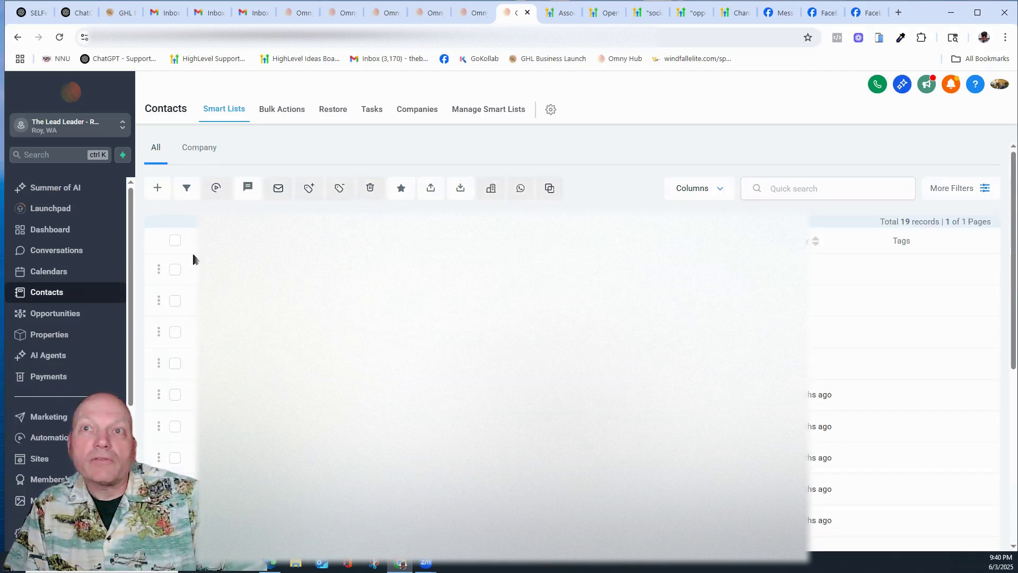
Step: Select all 19 contacts in the All list and confirm the export
left_click(175, 242)
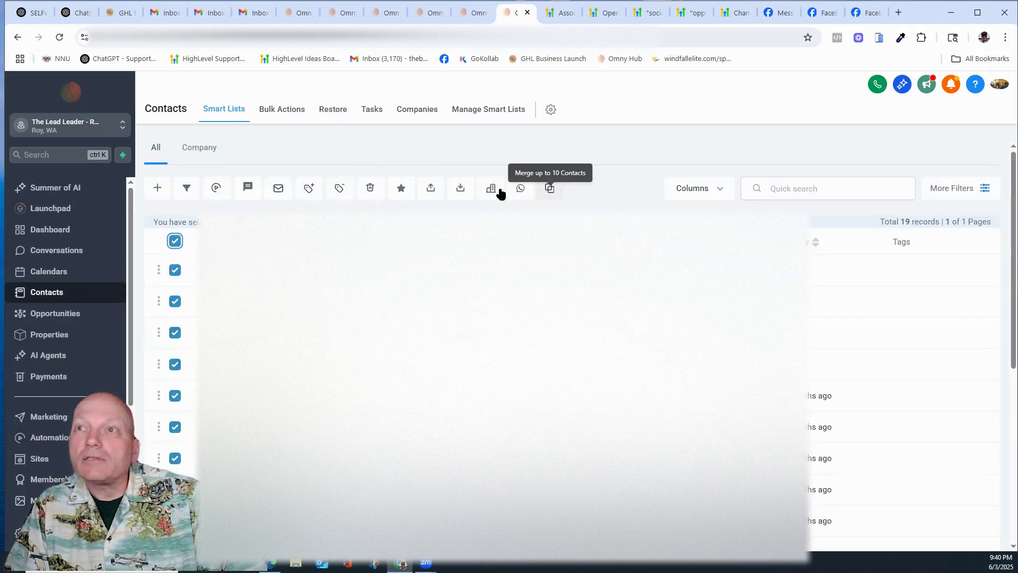
left_click(430, 189)
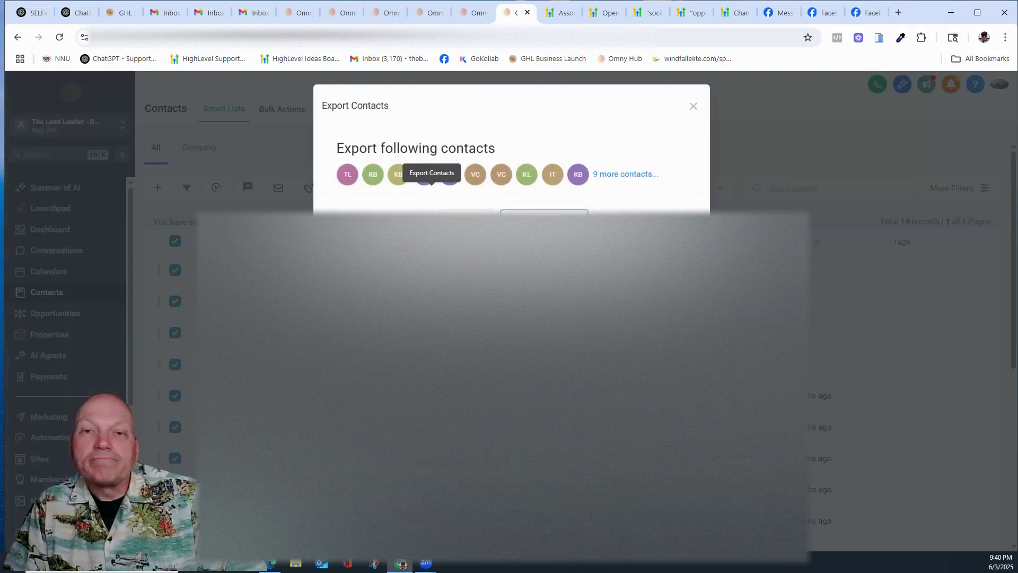
left_click(545, 223)
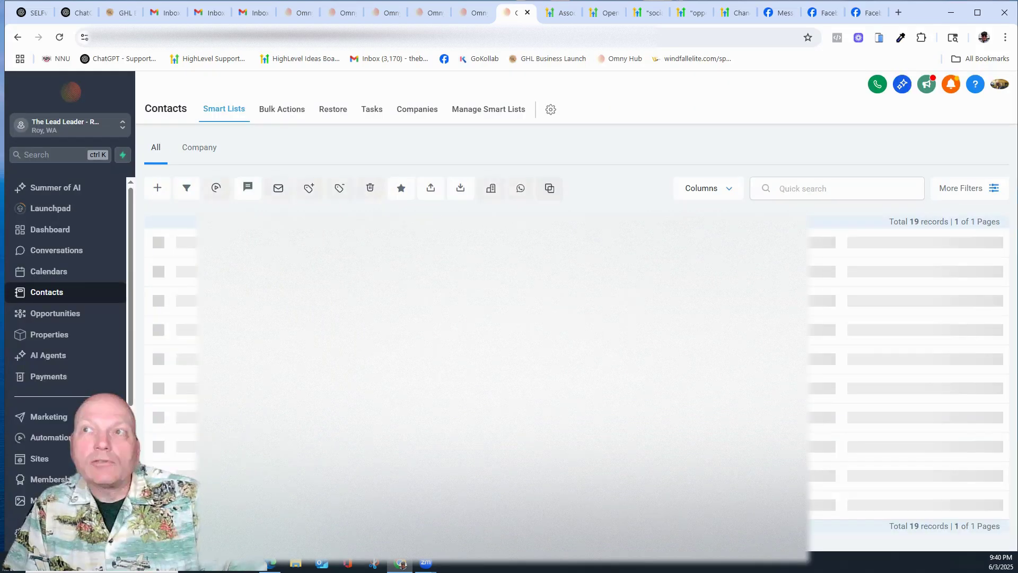